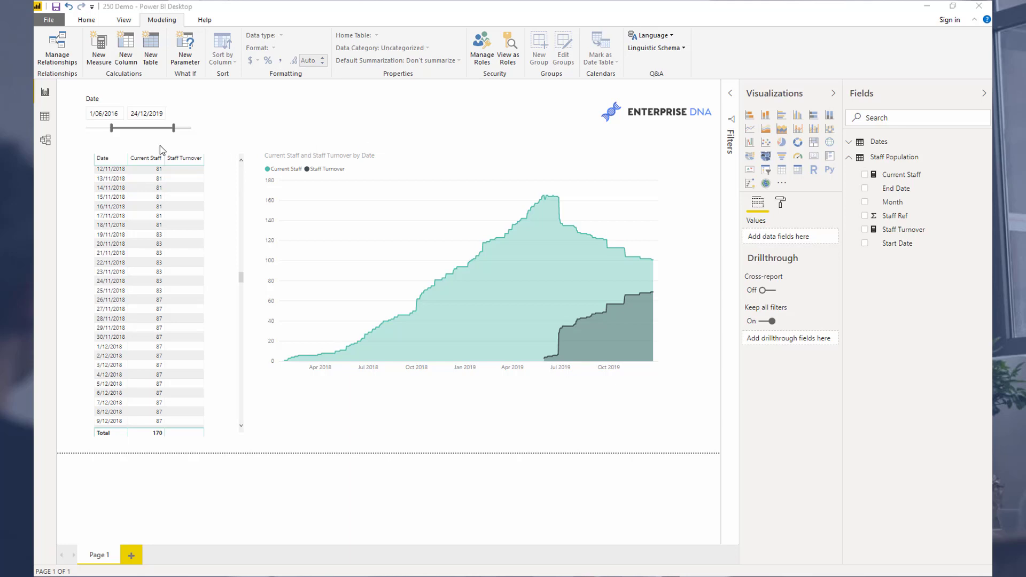
Step: Inspect the two one-to-many relationships from Dates to Staff Population in Model view
{"action": "left_click", "coordinate": [46, 141]}
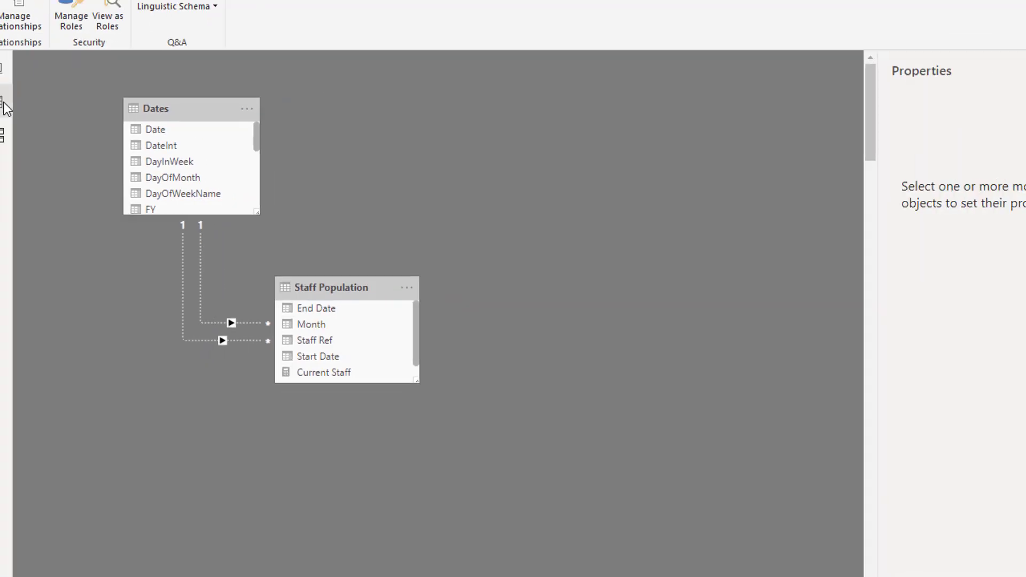
Step: Browse the Staff Population rows, examining the Start Date and End Date columns
{"action": "left_click", "coordinate": [12, 124]}
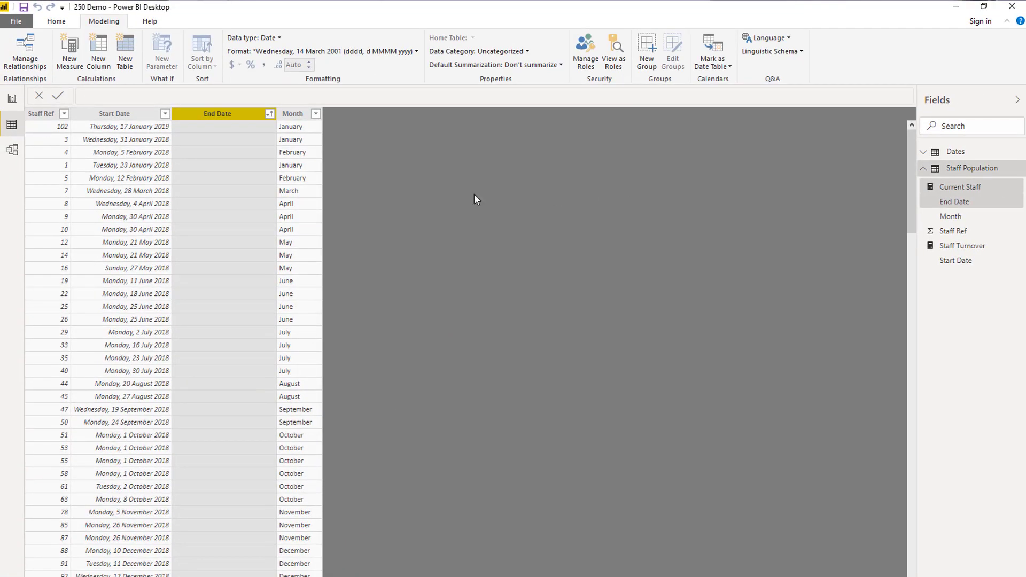
{"action": "left_click", "coordinate": [133, 116]}
{"action": "left_click", "coordinate": [194, 120]}
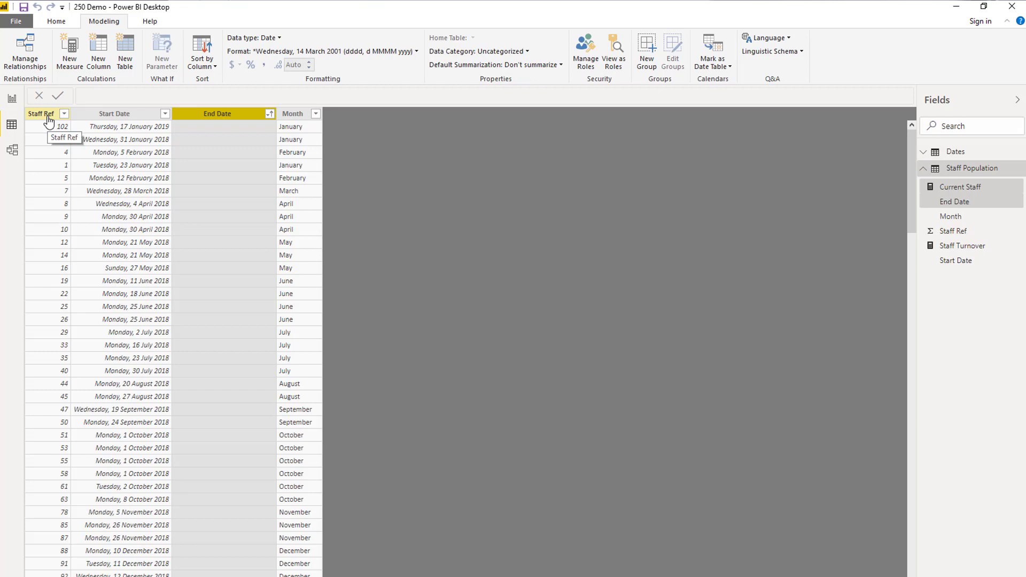
{"action": "left_click", "coordinate": [114, 116]}
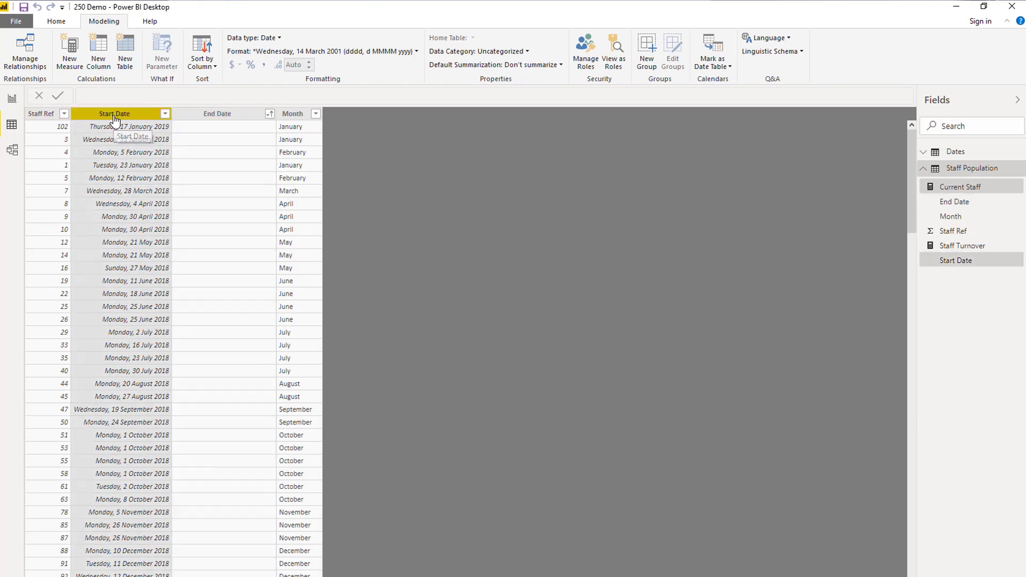
{"action": "left_click", "coordinate": [201, 113]}
{"action": "scroll", "coordinate": [200, 139], "scroll_direction": "down", "scroll_amount": 11}
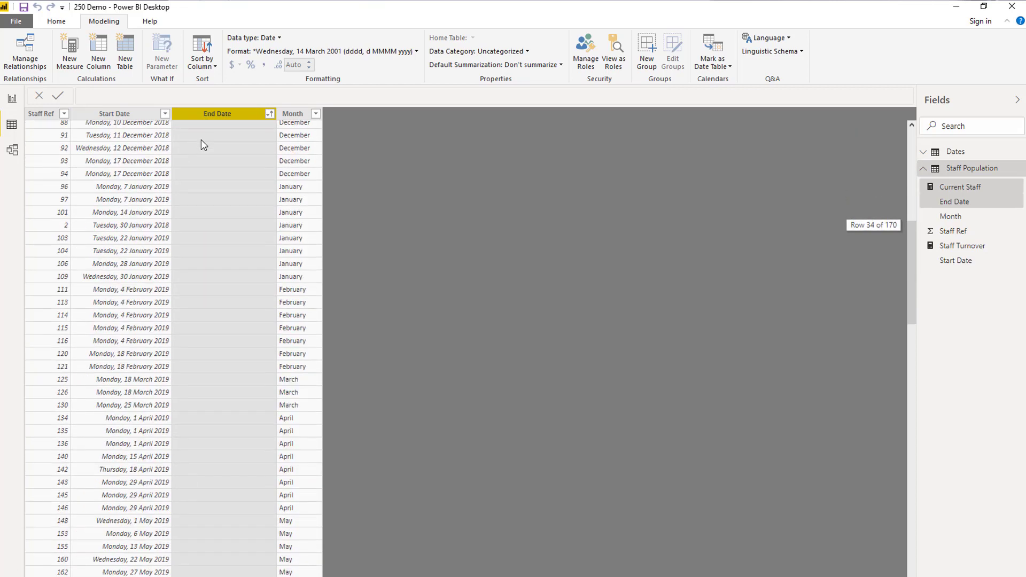
{"action": "scroll", "coordinate": [201, 139], "scroll_direction": "down", "scroll_amount": 11}
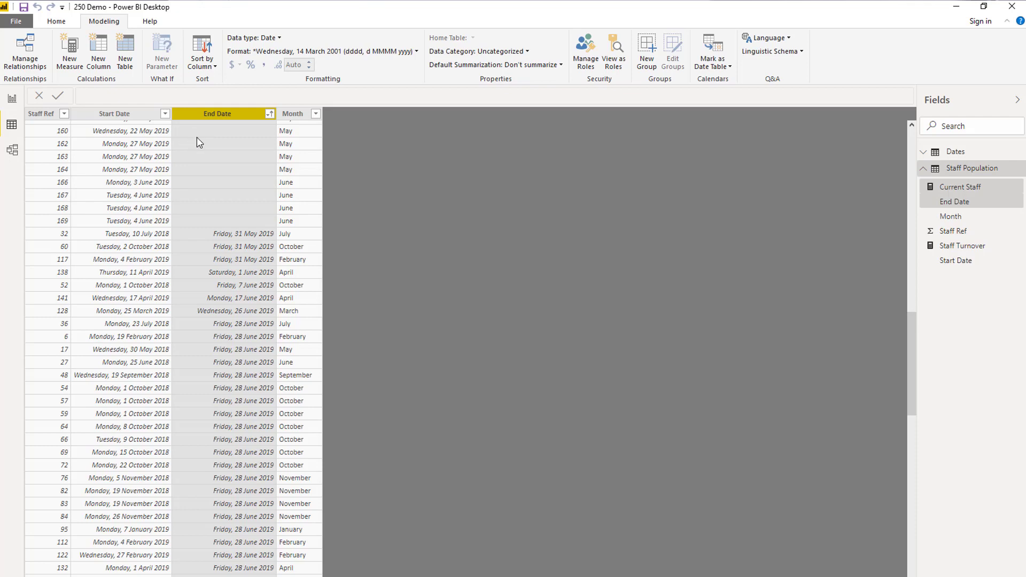
Step: Sort the Staff Population table by Start Date ascending, starting January 2018
{"action": "right_click", "coordinate": [140, 115]}
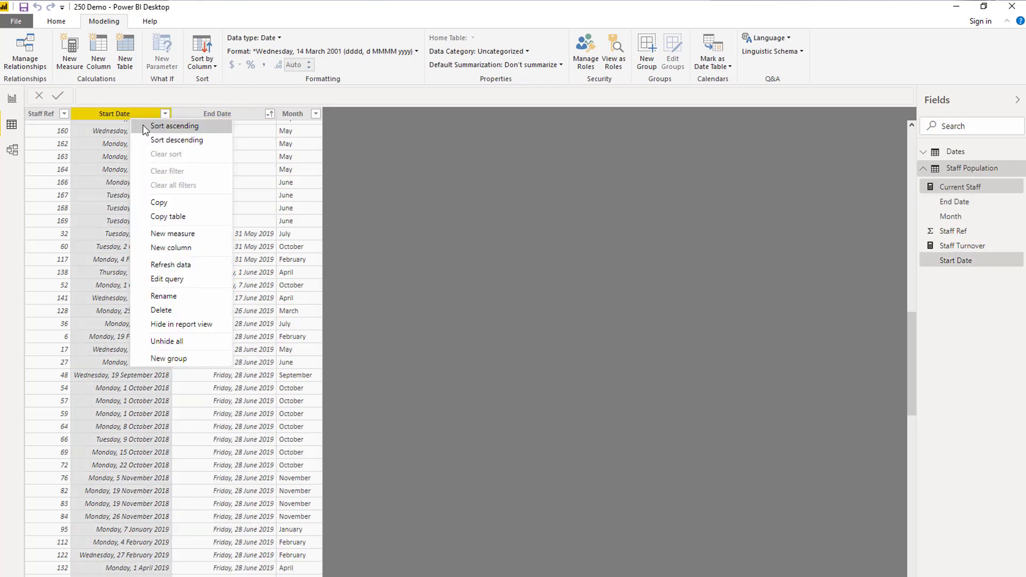
{"action": "left_click", "coordinate": [150, 127]}
{"action": "scroll", "coordinate": [146, 219], "scroll_direction": "up", "scroll_amount": 20}
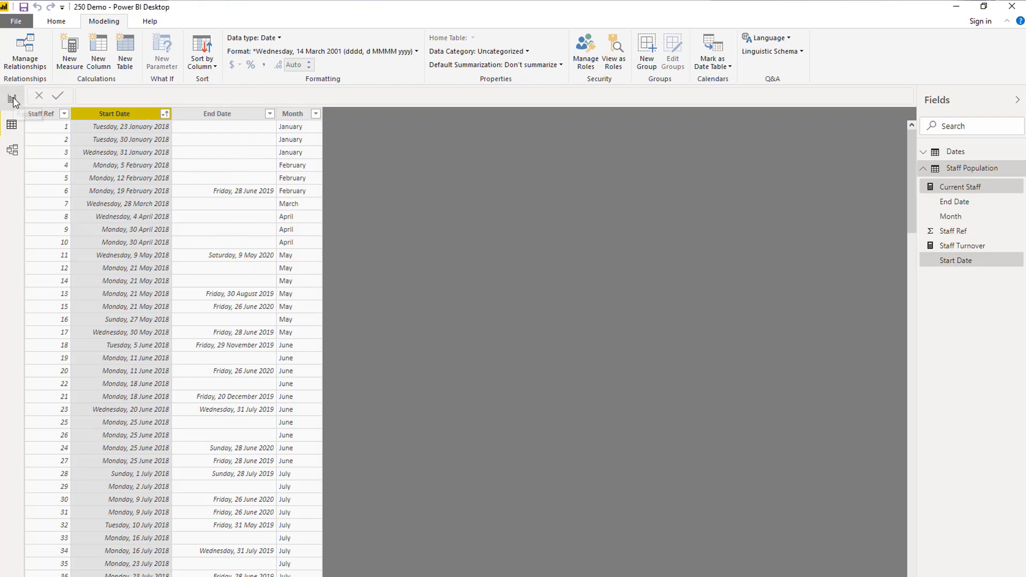
{"action": "scroll", "coordinate": [164, 209], "scroll_direction": "down", "scroll_amount": 8}
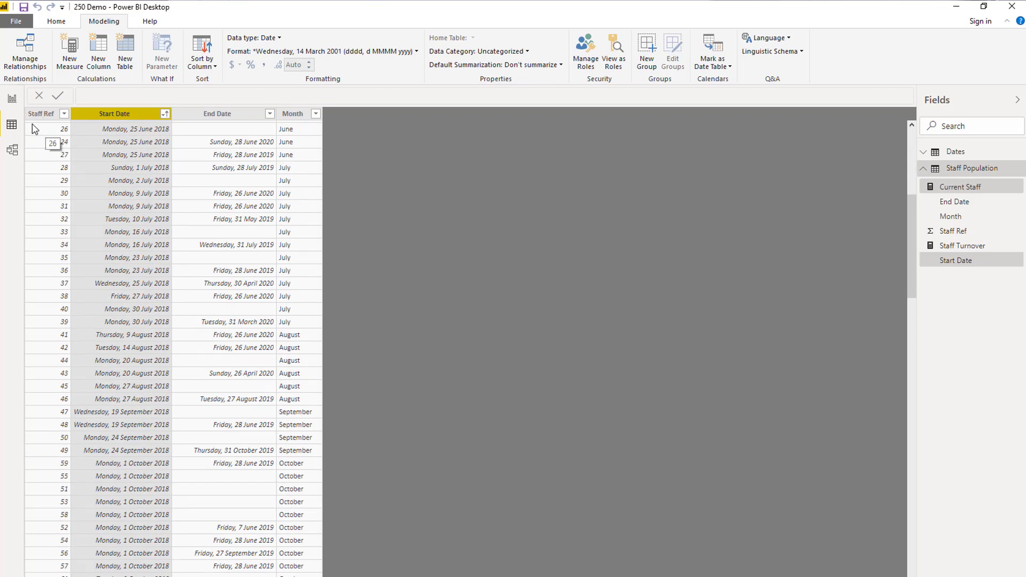
Step: Review the Current Staff DAX formula's start-date, end-date and ISBLANK FILTER conditions
{"action": "left_click", "coordinate": [11, 103]}
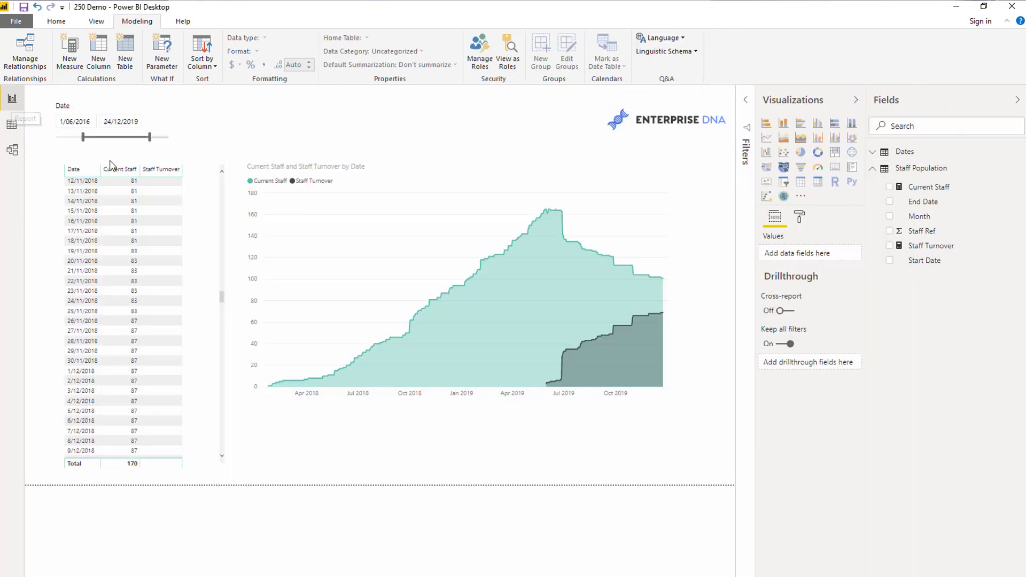
{"action": "left_click", "coordinate": [935, 192]}
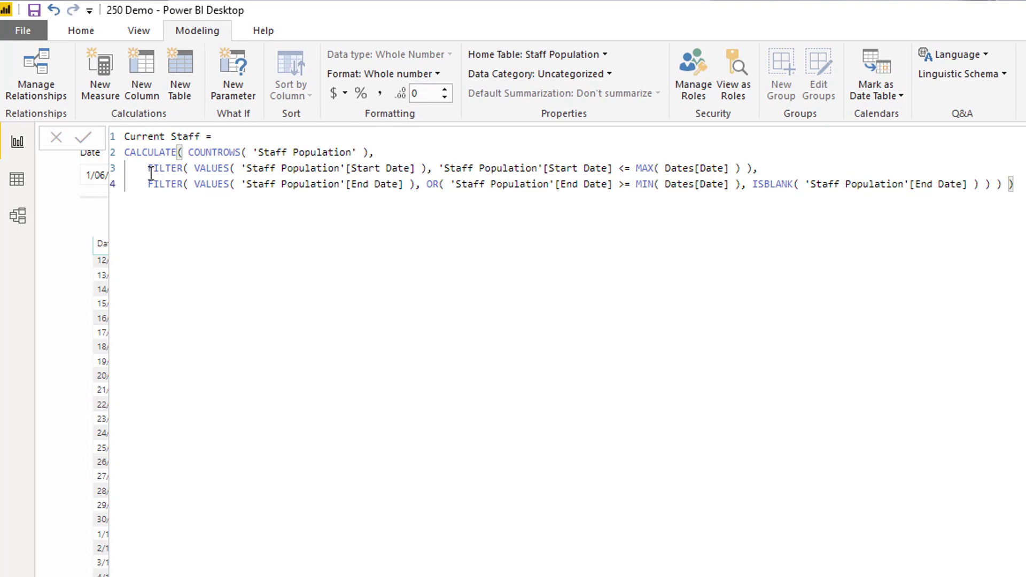
{"action": "left_click_drag", "start_coordinate": [150, 174], "coordinate": [771, 169]}
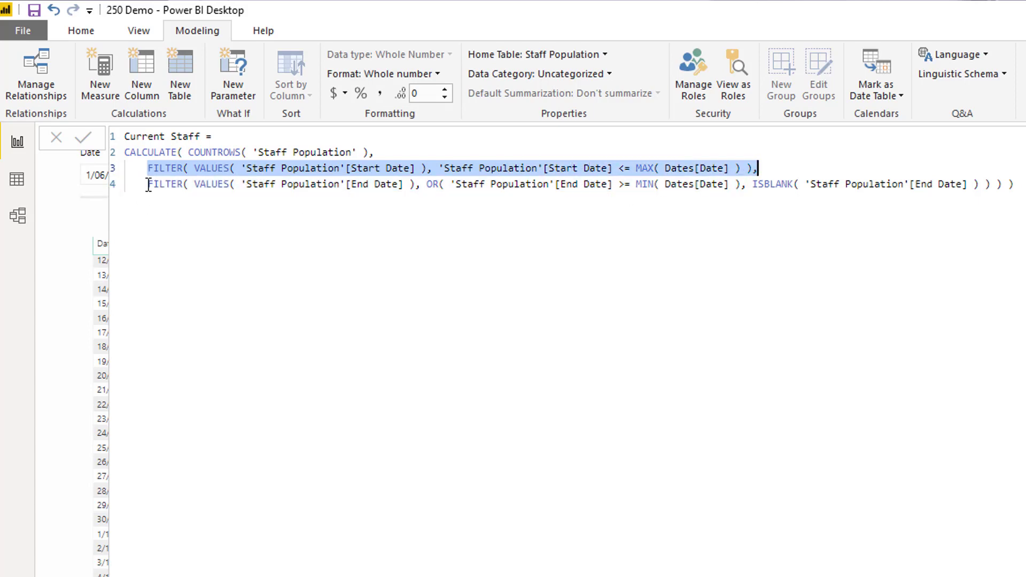
{"action": "left_click_drag", "start_coordinate": [148, 185], "coordinate": [1013, 185]}
{"action": "left_click", "coordinate": [753, 184]}
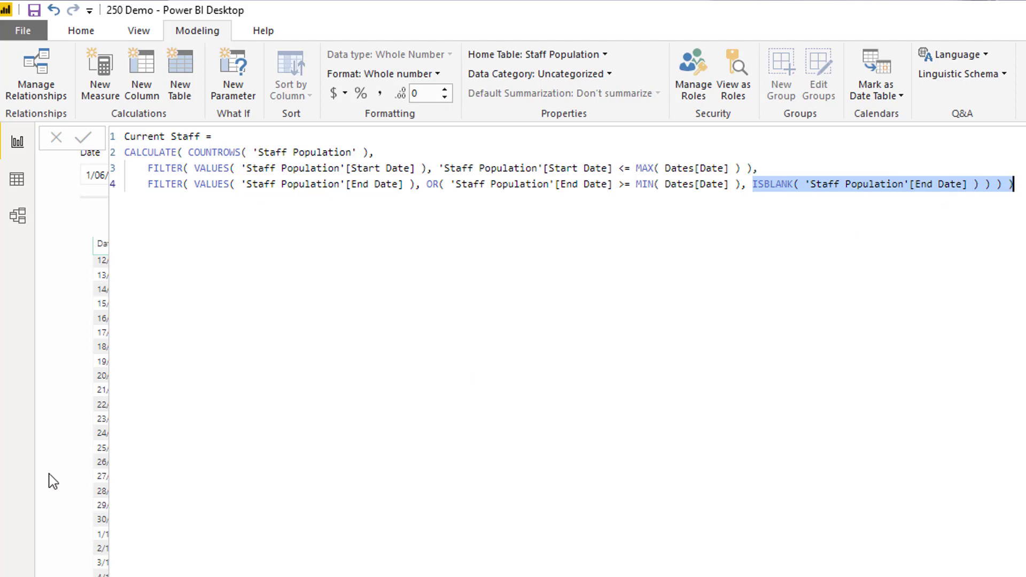
{"action": "left_click", "coordinate": [56, 461]}
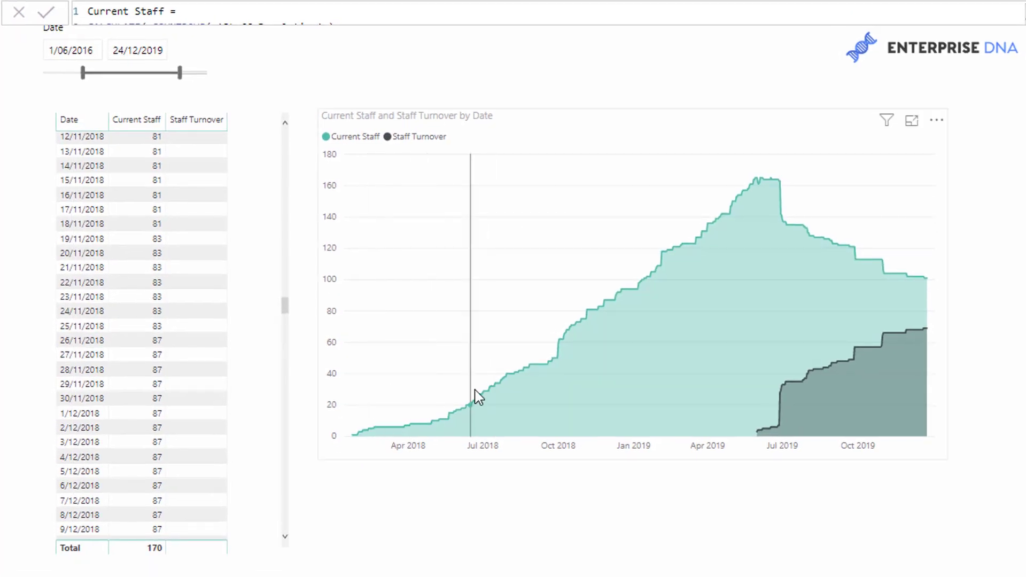
{"action": "mouse_move", "coordinate": [486, 394]}
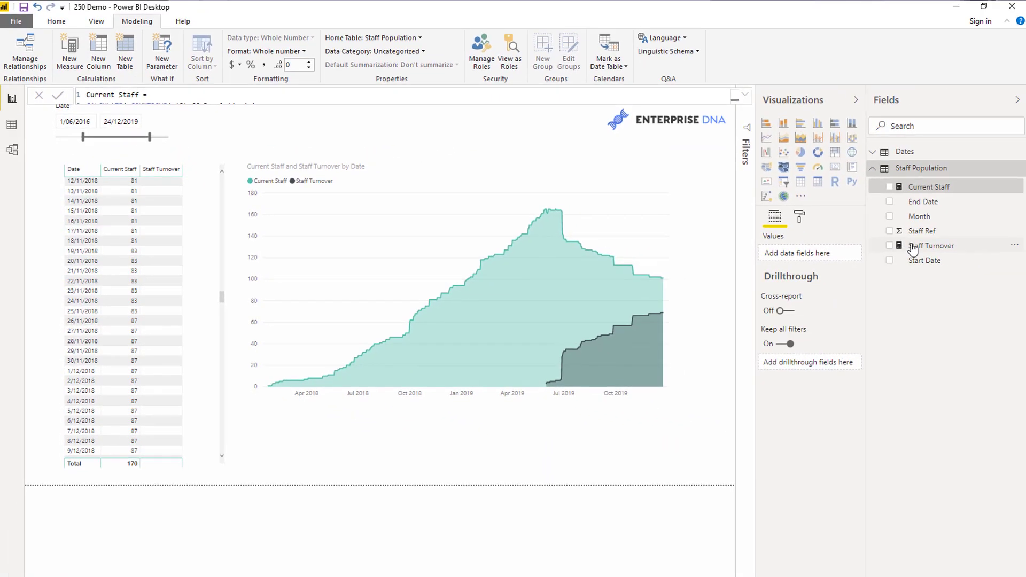
{"action": "left_click", "coordinate": [745, 95]}
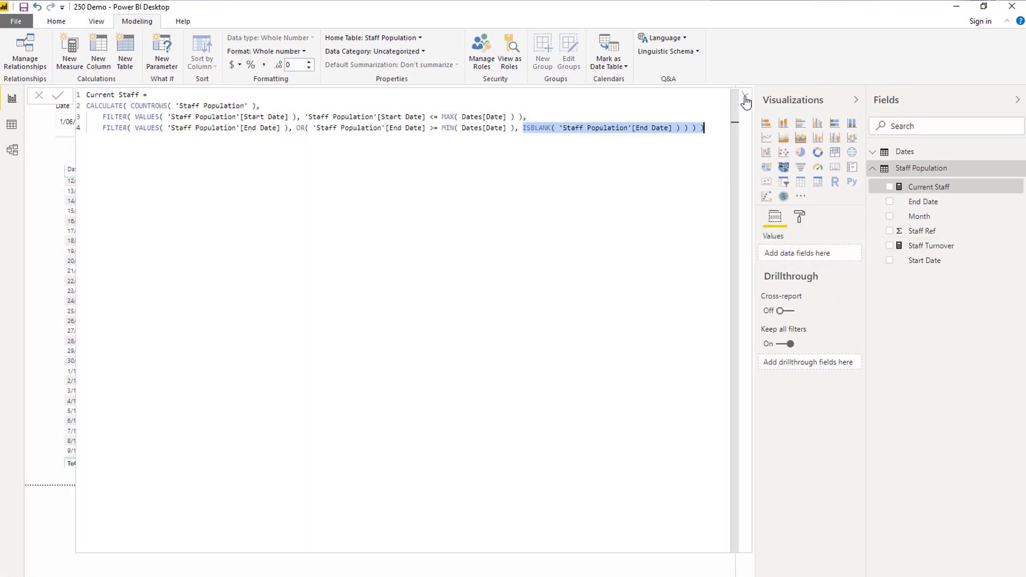
{"action": "left_click", "coordinate": [945, 247]}
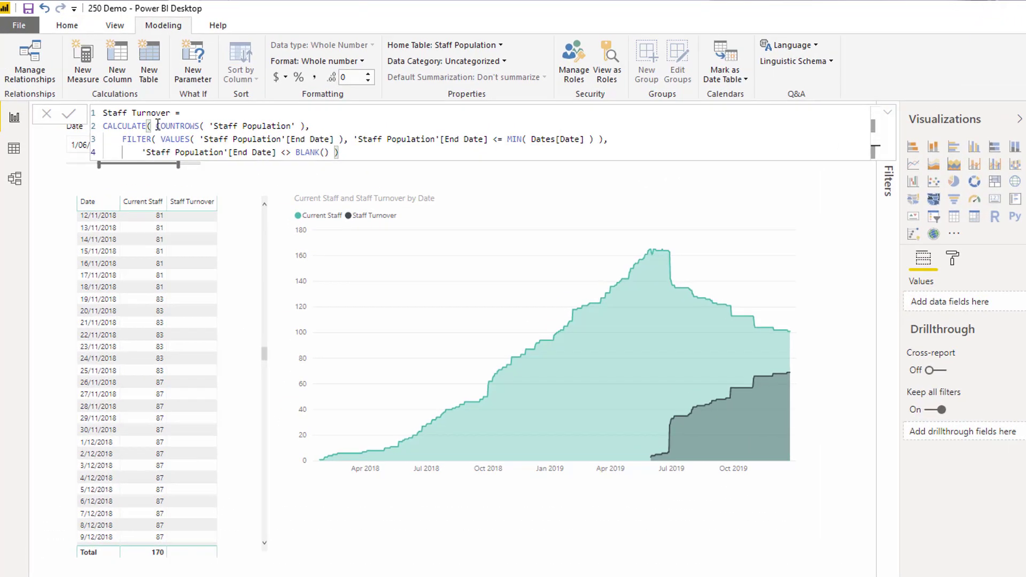
{"action": "left_click_drag", "start_coordinate": [131, 106], "coordinate": [237, 106]}
{"action": "left_click_drag", "start_coordinate": [339, 152], "coordinate": [409, 153]}
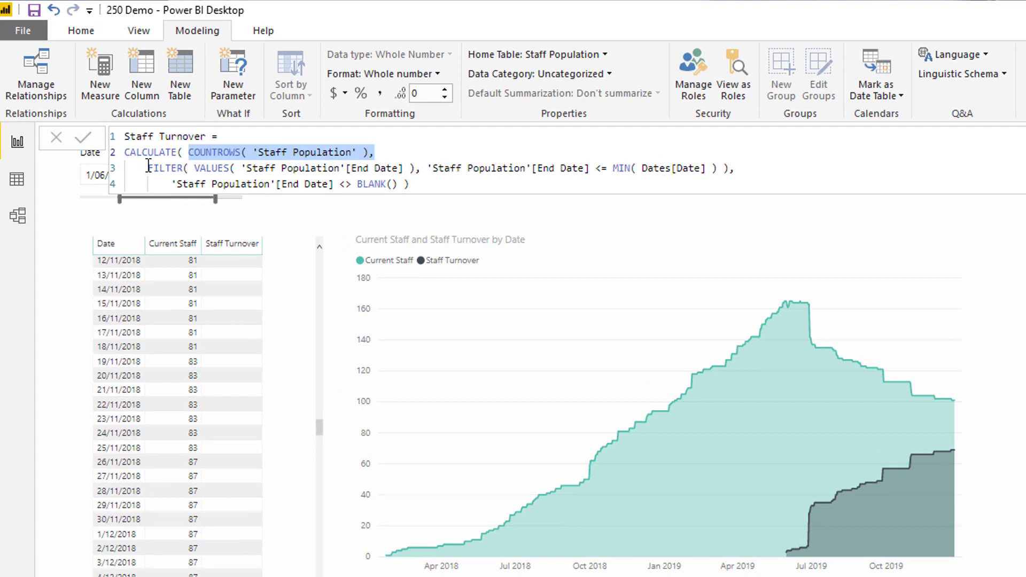
{"action": "left_click_drag", "start_coordinate": [147, 168], "coordinate": [422, 169]}
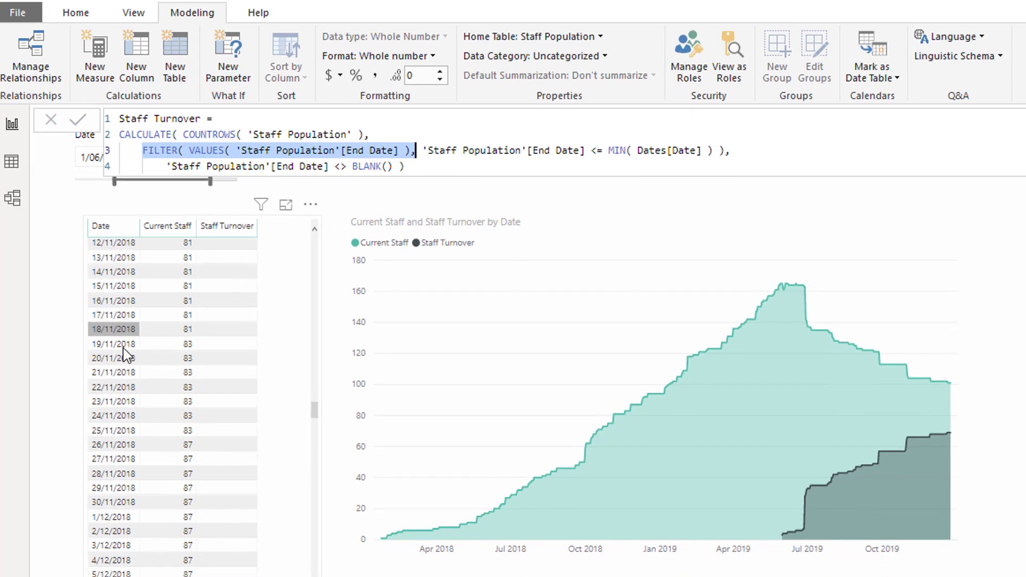
{"action": "scroll", "coordinate": [129, 393], "scroll_direction": "down", "scroll_amount": 5}
{"action": "scroll", "coordinate": [97, 281], "scroll_direction": "down", "scroll_amount": 15}
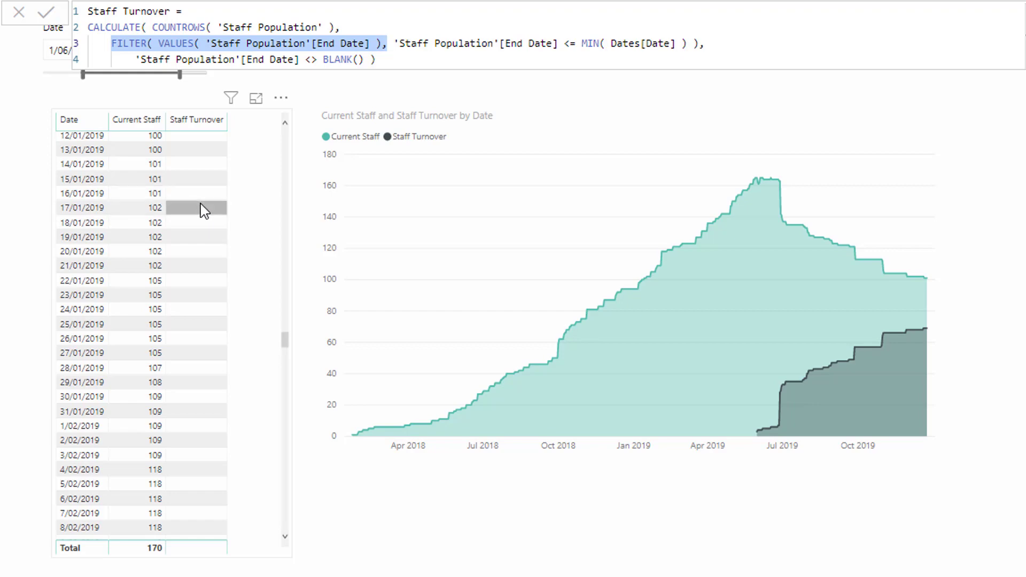
{"action": "scroll", "coordinate": [203, 210], "scroll_direction": "down", "scroll_amount": 20}
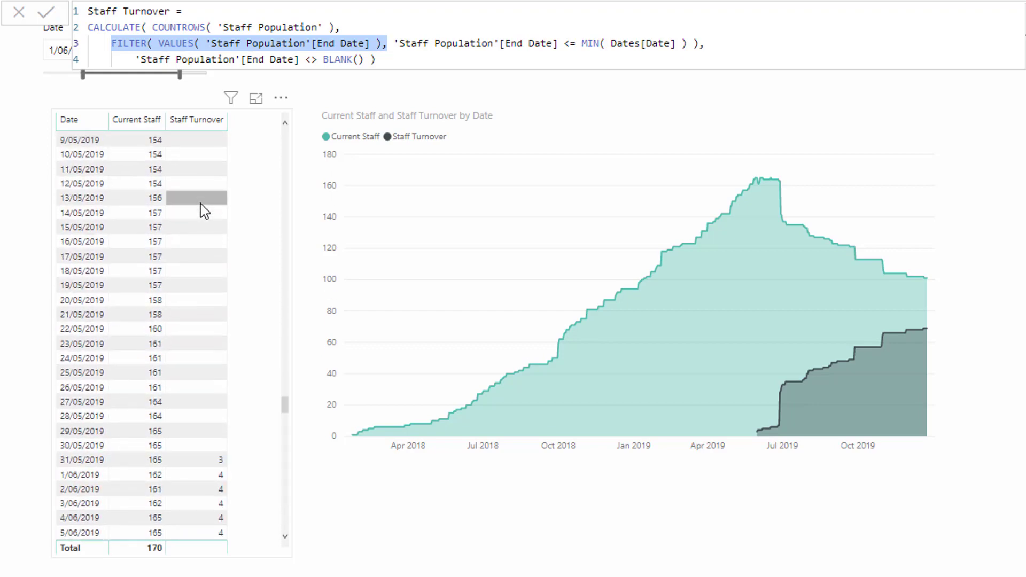
{"action": "scroll", "coordinate": [204, 210], "scroll_direction": "up", "scroll_amount": 7}
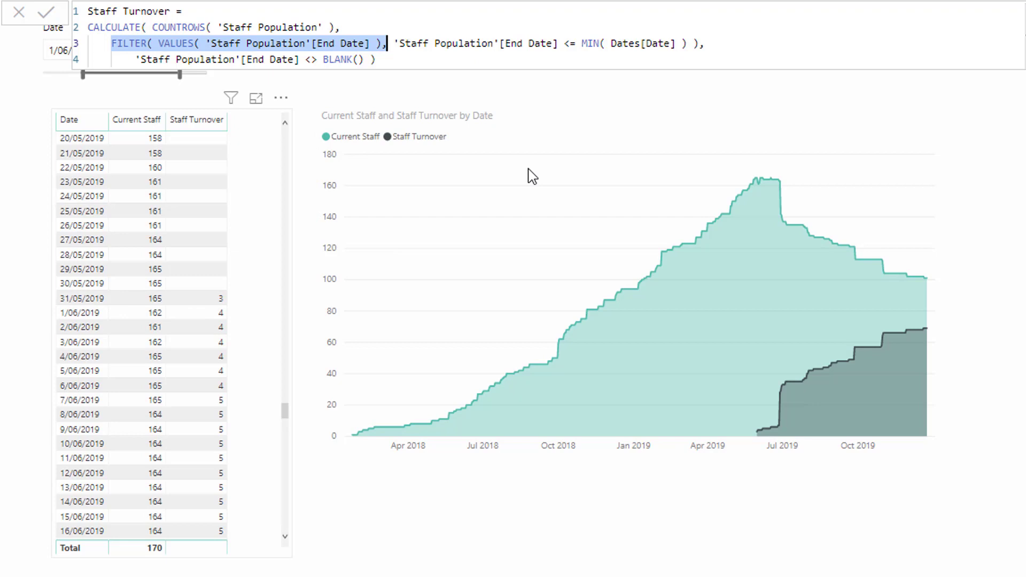
{"action": "left_click_drag", "start_coordinate": [581, 44], "coordinate": [688, 44]}
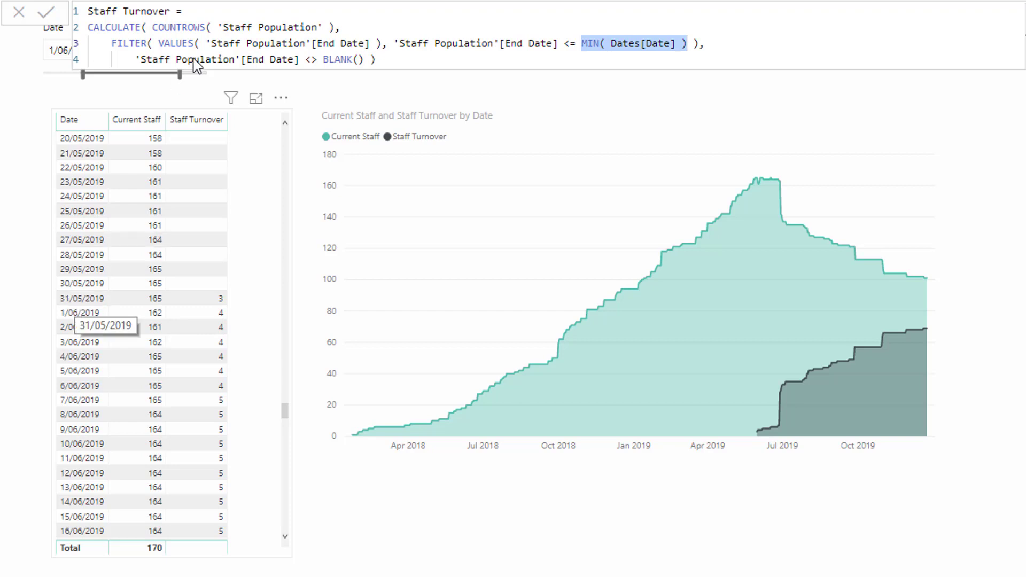
{"action": "left_click_drag", "start_coordinate": [112, 43], "coordinate": [600, 38]}
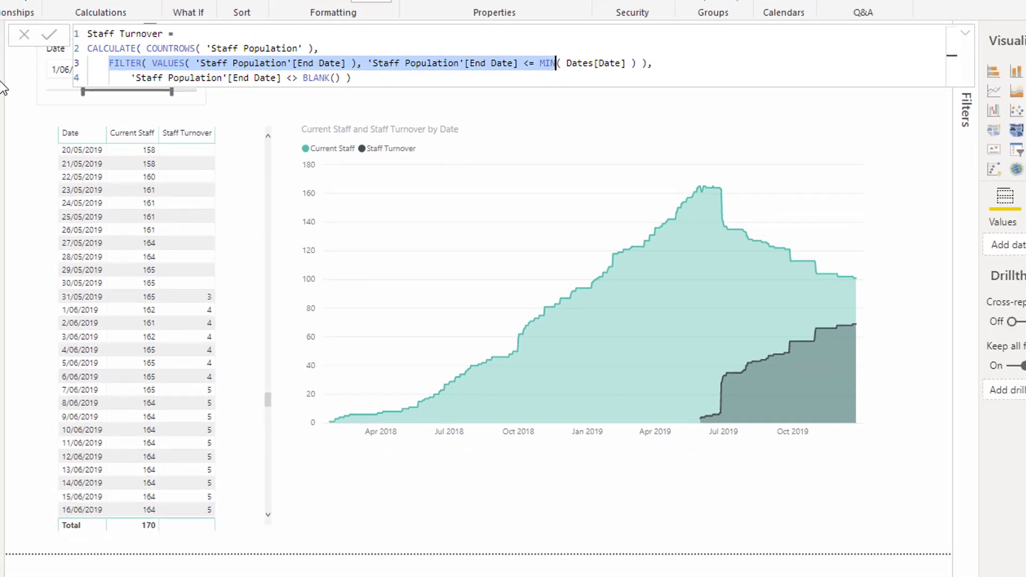
Step: Sort Staff Population by End Date ascending and compare against the report's first turnover of 3
{"action": "left_click", "coordinate": [12, 125]}
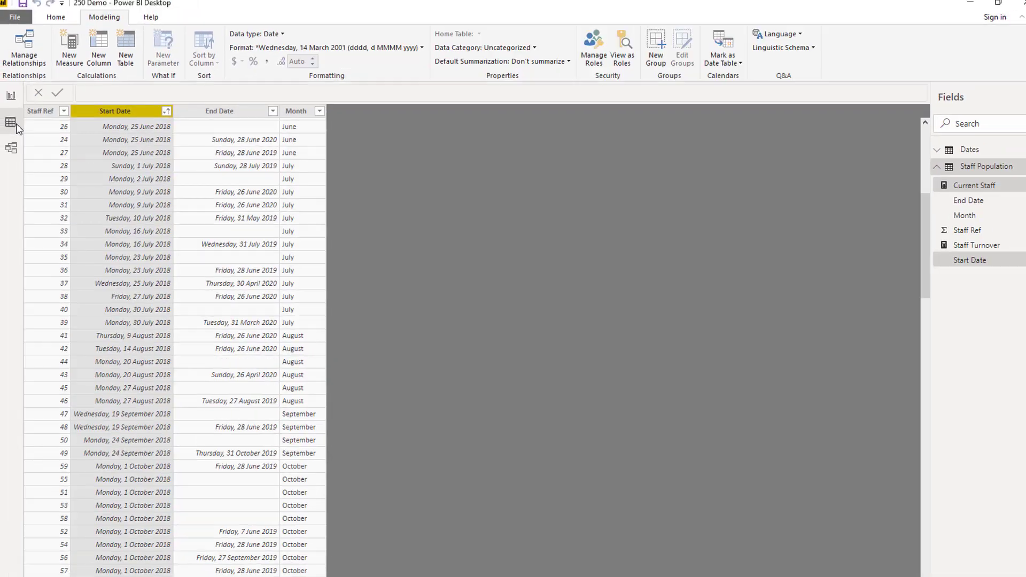
{"action": "right_click", "coordinate": [227, 114]}
{"action": "left_click", "coordinate": [289, 119]}
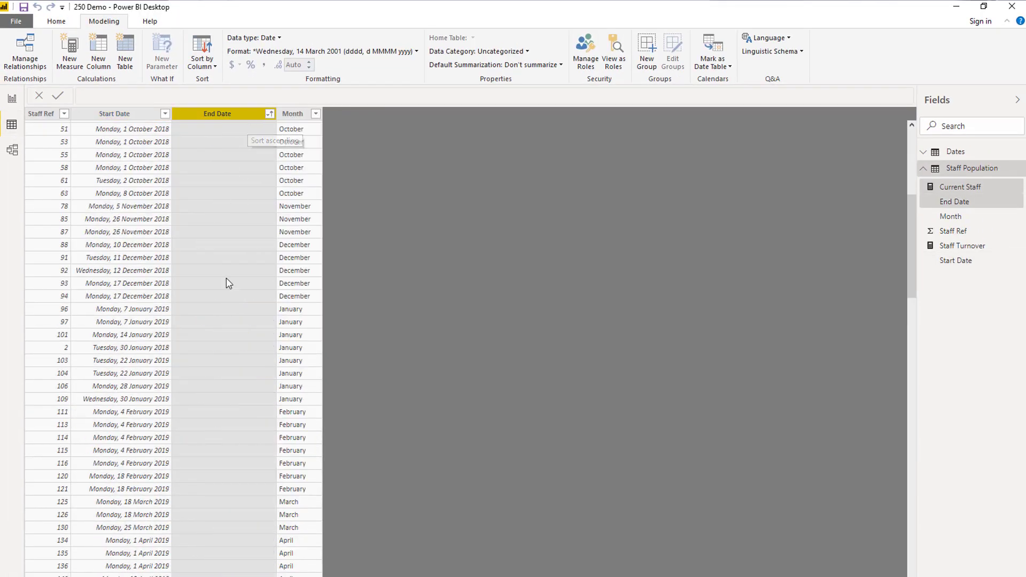
{"action": "scroll", "coordinate": [222, 299], "scroll_direction": "down", "scroll_amount": 10}
{"action": "scroll", "coordinate": [219, 310], "scroll_direction": "down", "scroll_amount": 10}
{"action": "scroll", "coordinate": [235, 258], "scroll_direction": "up", "scroll_amount": 6}
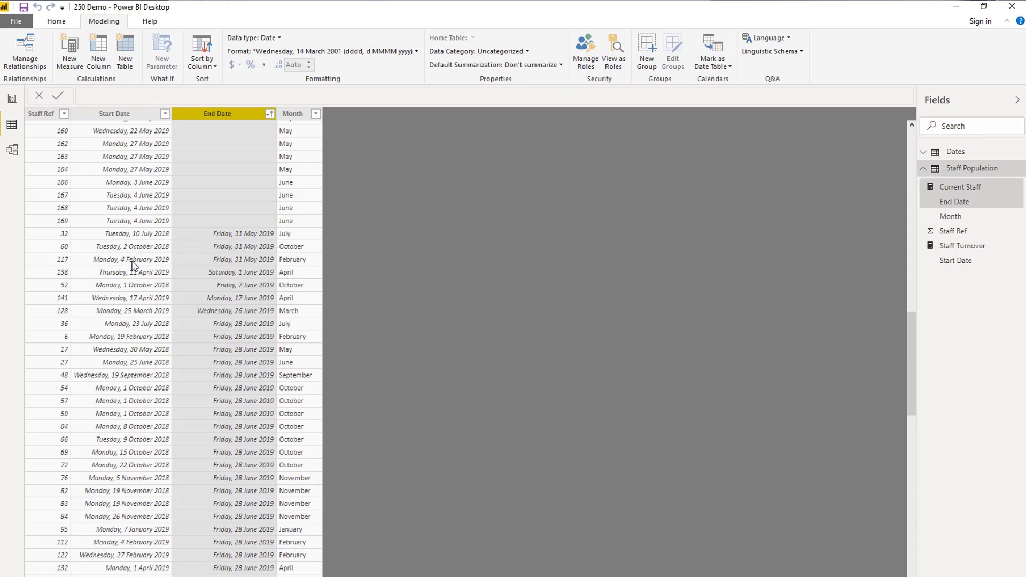
{"action": "left_click", "coordinate": [11, 98]}
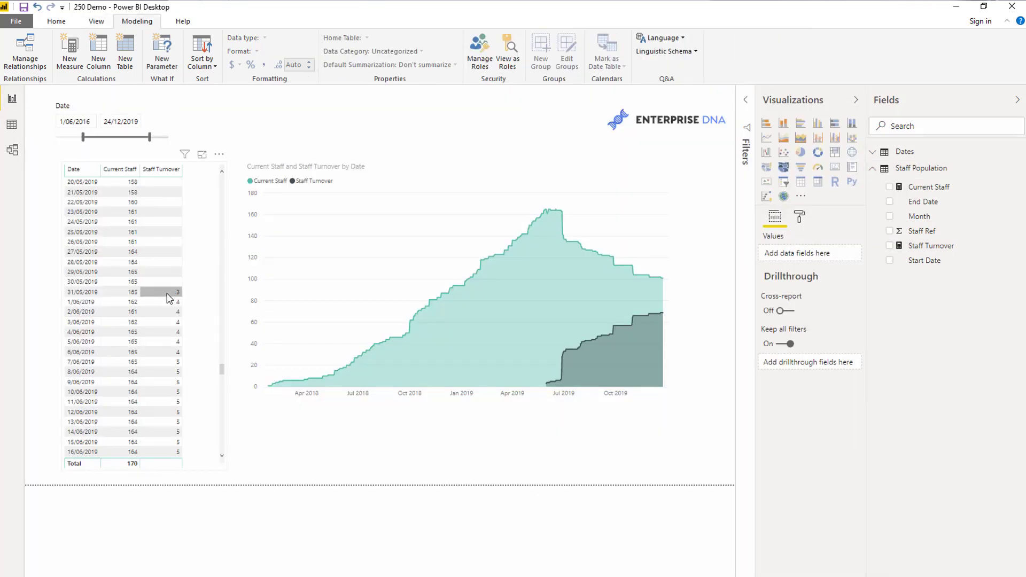
{"action": "left_click", "coordinate": [12, 124]}
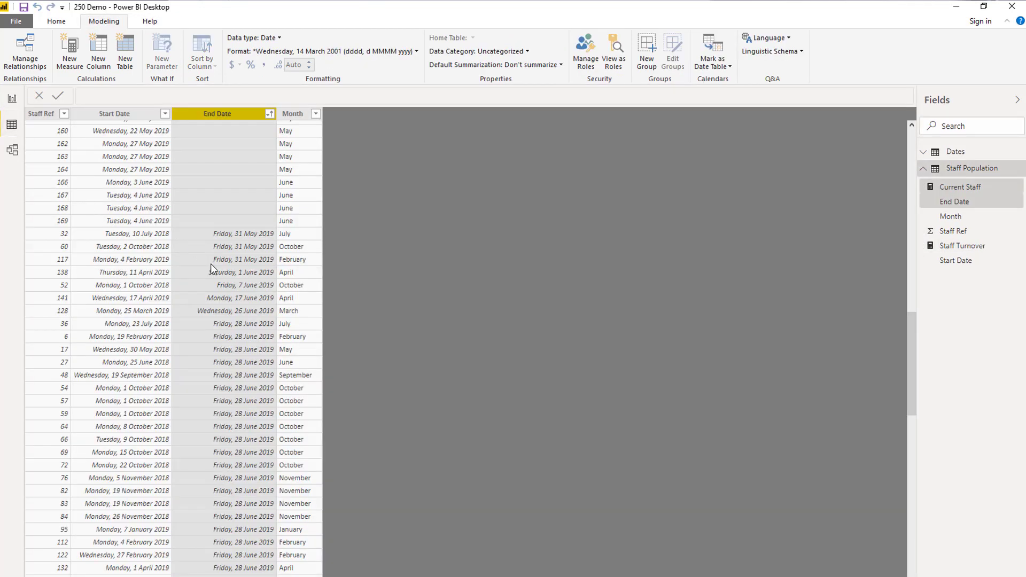
{"action": "left_click", "coordinate": [11, 98]}
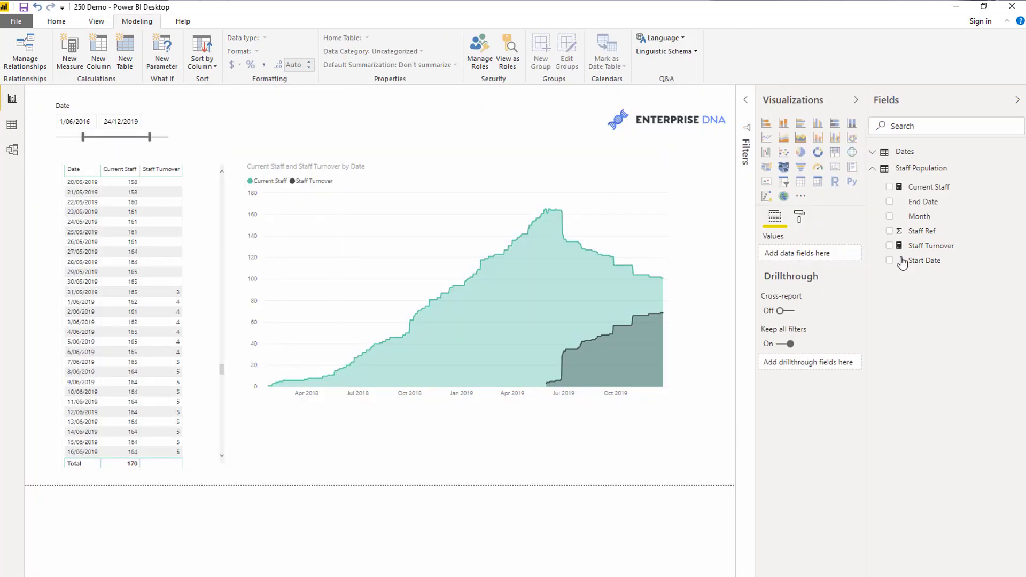
Step: Review the Staff Turnover formula's FILTER, VALUES of End Date and non-blank End Date condition
{"action": "left_click", "coordinate": [921, 247]}
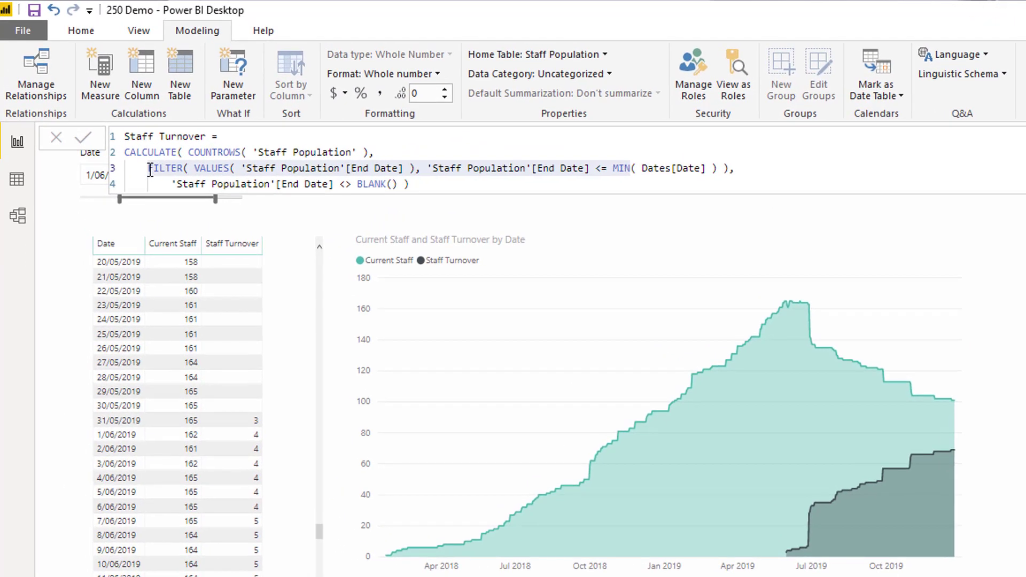
{"action": "left_click", "coordinate": [103, 116]}
{"action": "left_click_drag", "start_coordinate": [149, 168], "coordinate": [737, 169]}
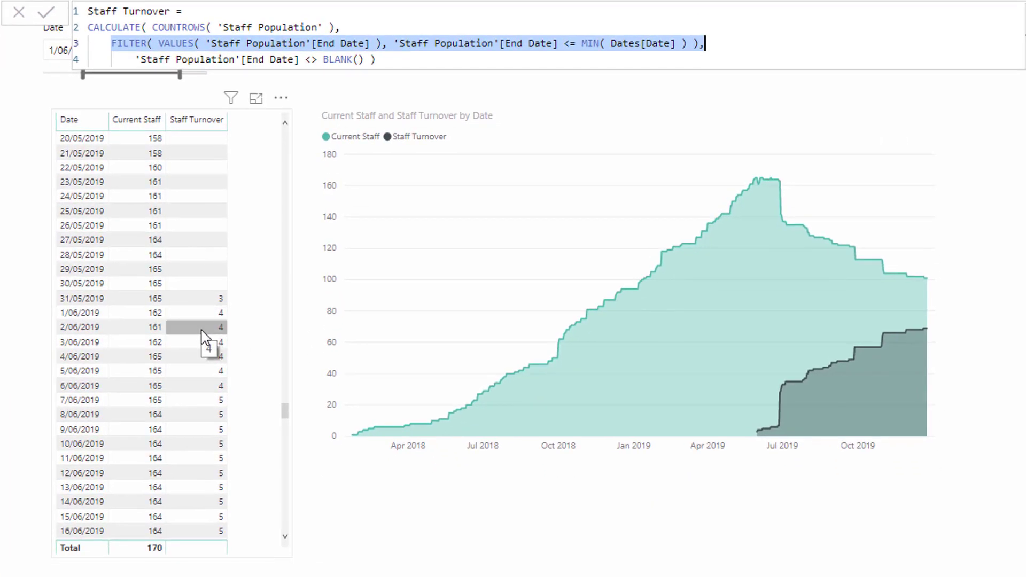
{"action": "left_click", "coordinate": [160, 42]}
{"action": "left_click_drag", "start_coordinate": [158, 43], "coordinate": [386, 40]}
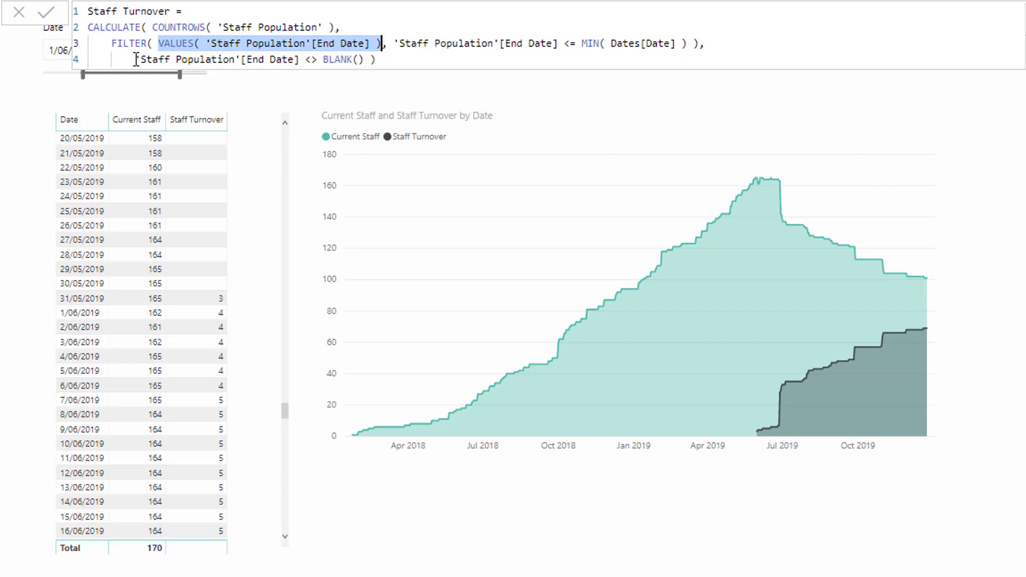
{"action": "left_click_drag", "start_coordinate": [137, 59], "coordinate": [368, 61]}
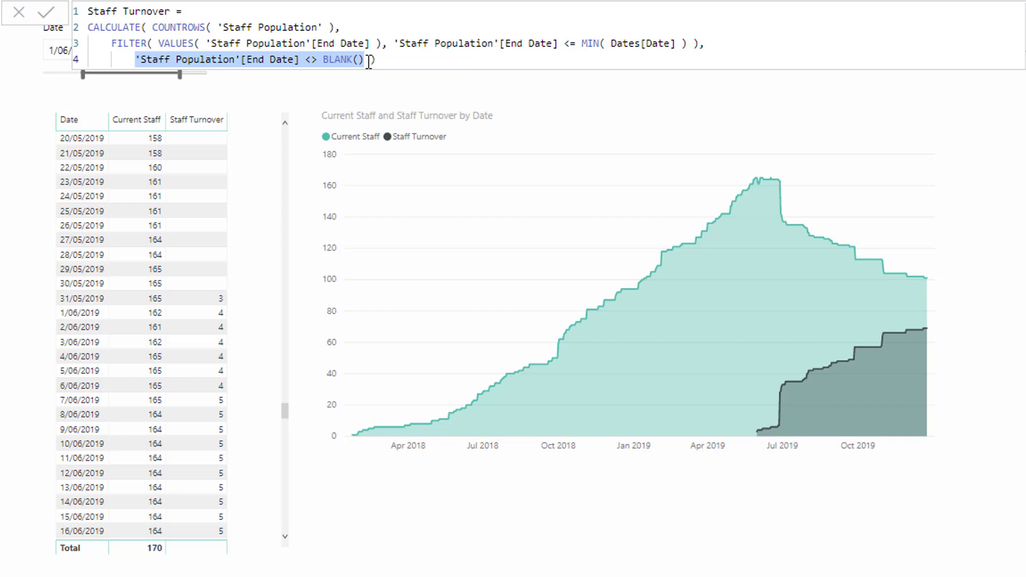
{"action": "left_click_drag", "start_coordinate": [369, 60], "coordinate": [132, 65]}
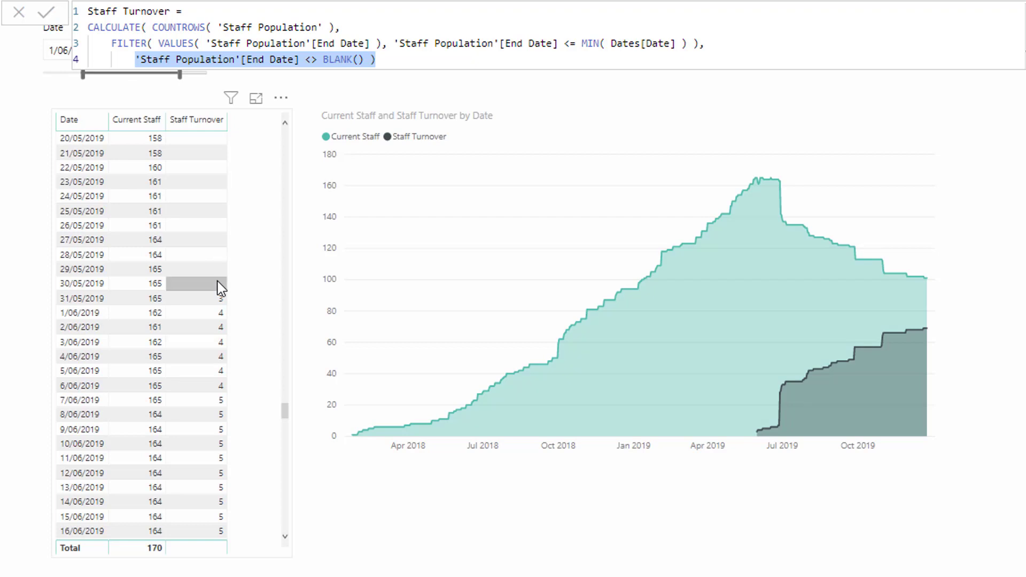
{"action": "scroll", "coordinate": [219, 299], "scroll_direction": "down", "scroll_amount": 3}
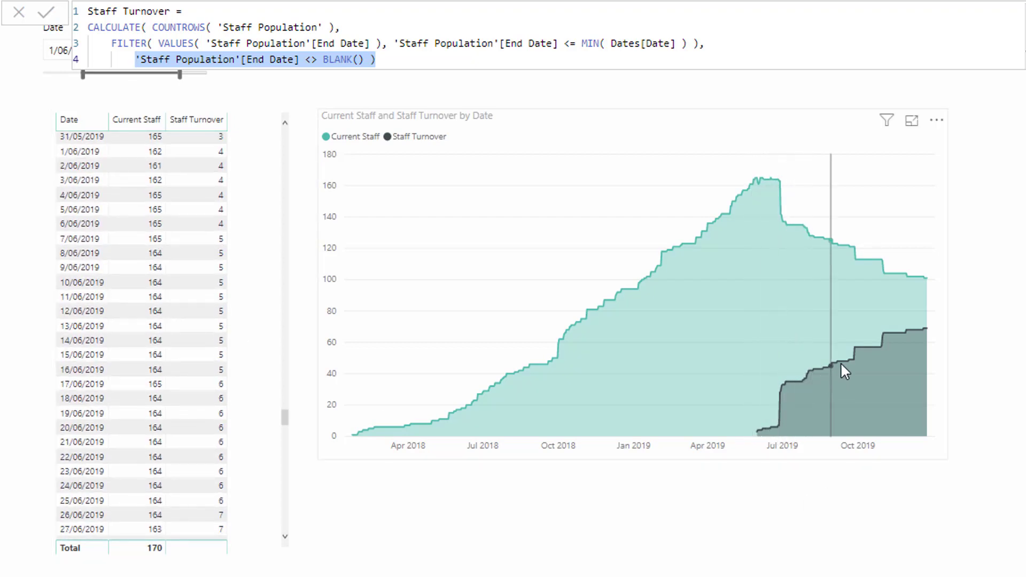
{"action": "mouse_move", "coordinate": [902, 323]}
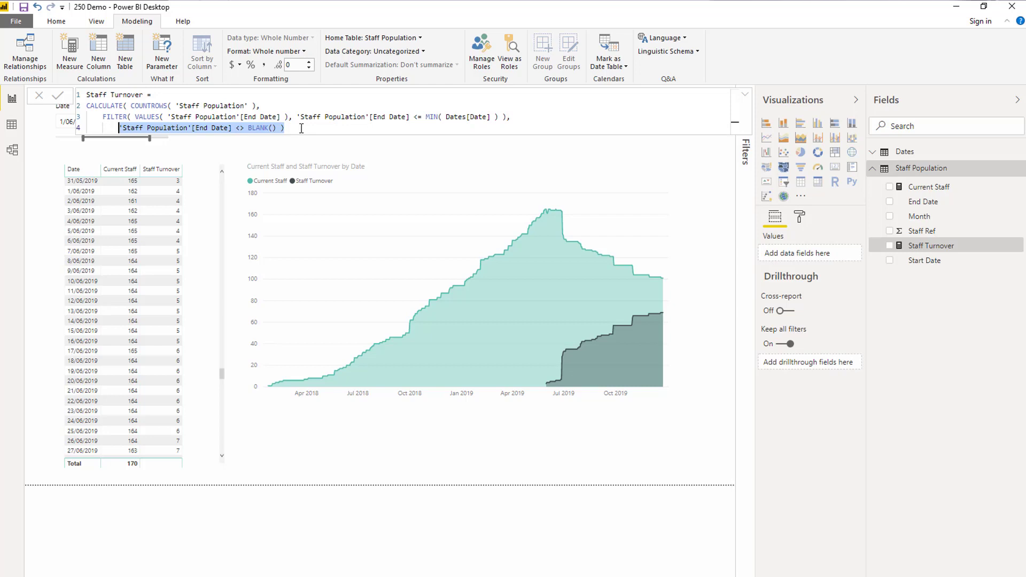
{"action": "left_click", "coordinate": [13, 150]}
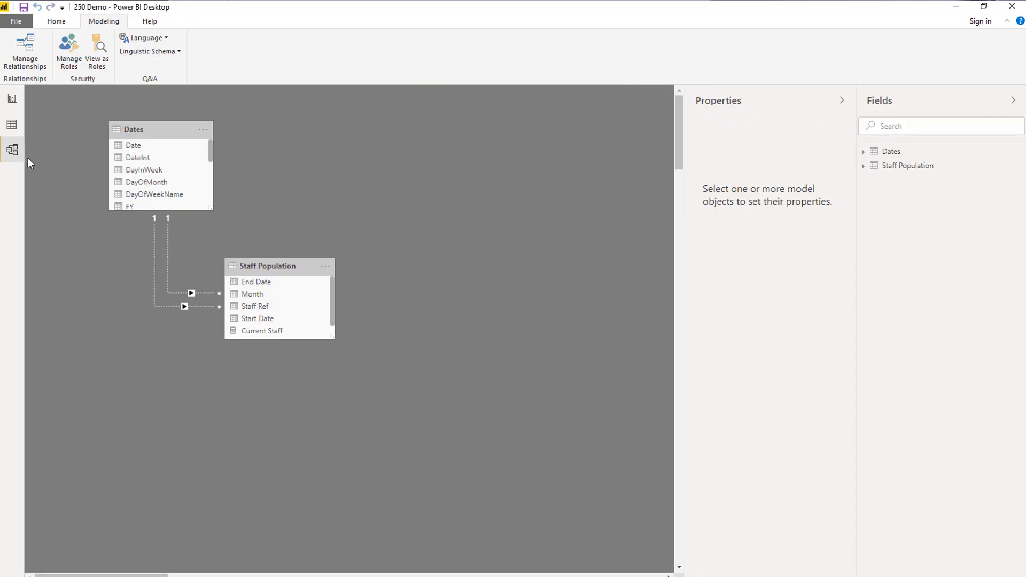
{"action": "left_click", "coordinate": [13, 99]}
{"action": "left_click", "coordinate": [933, 246]}
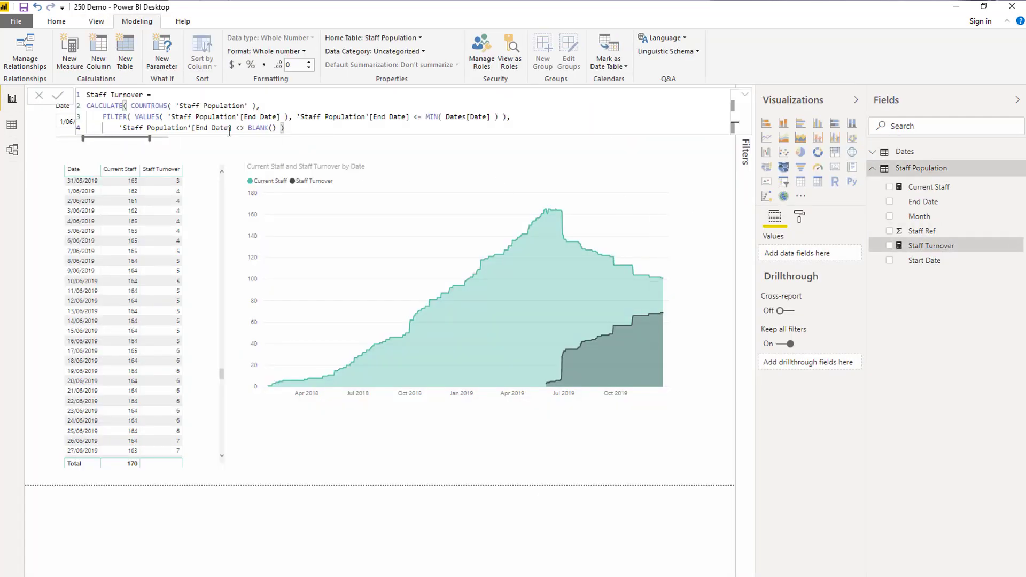
{"action": "left_click_drag", "start_coordinate": [104, 117], "coordinate": [134, 117]}
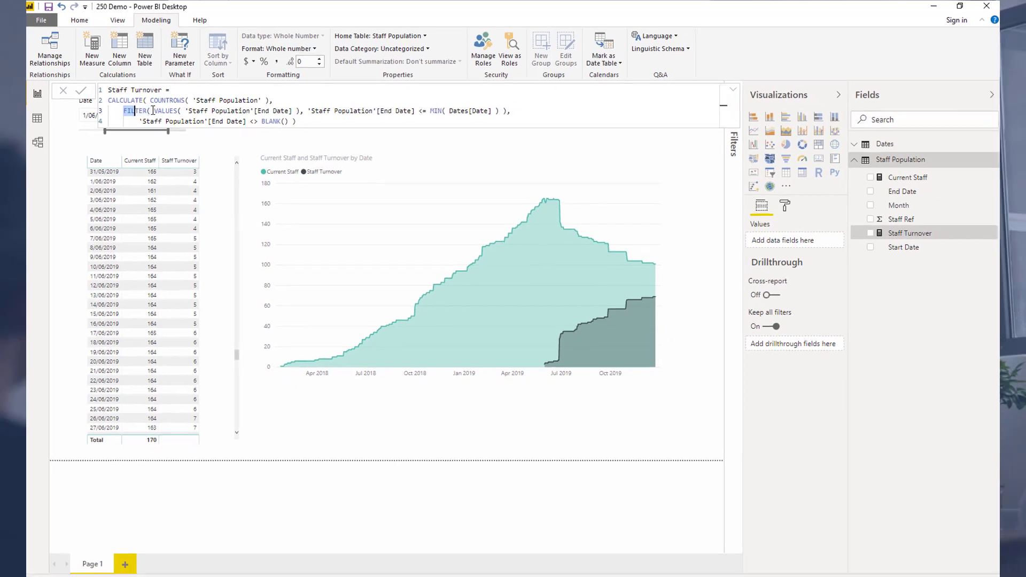